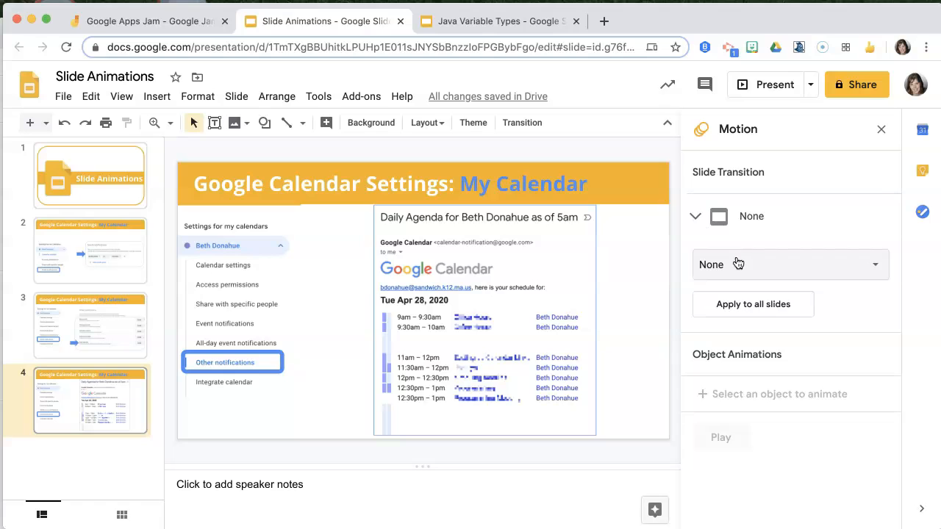
{"action": "left_click", "coordinate": [738, 263]}
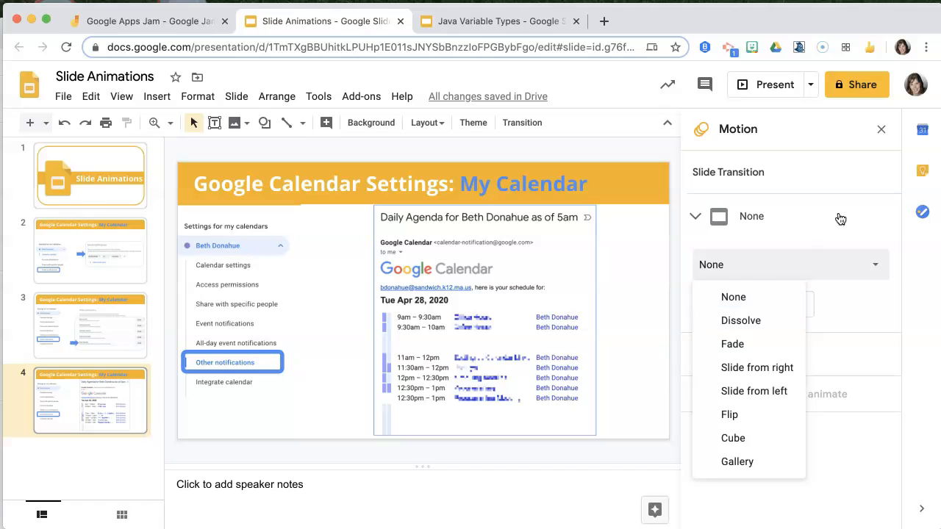
{"action": "left_click", "coordinate": [841, 224]}
{"action": "left_click", "coordinate": [839, 224]}
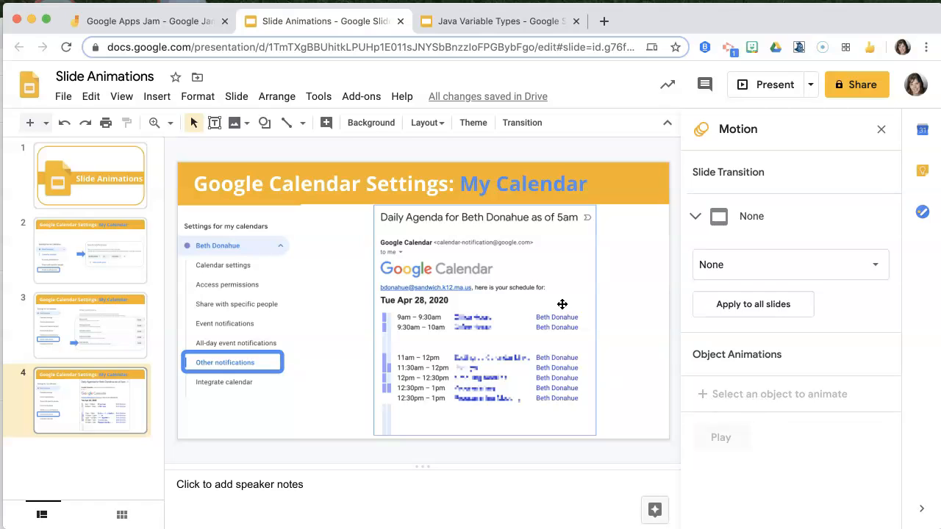
Step: Add an Appear animation that starts After previous to the white rectangle behind the daily agenda image on slide 4
{"action": "left_click", "coordinate": [637, 299]}
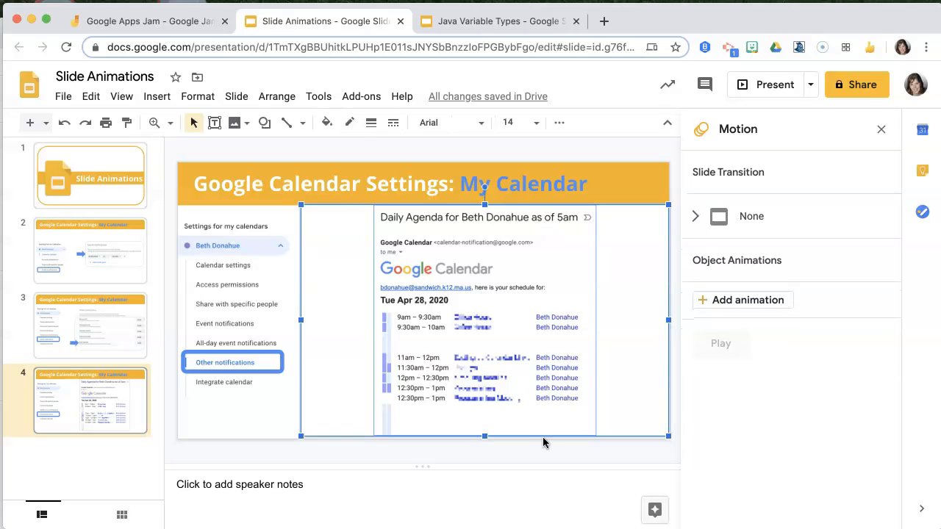
{"action": "left_click", "coordinate": [705, 305]}
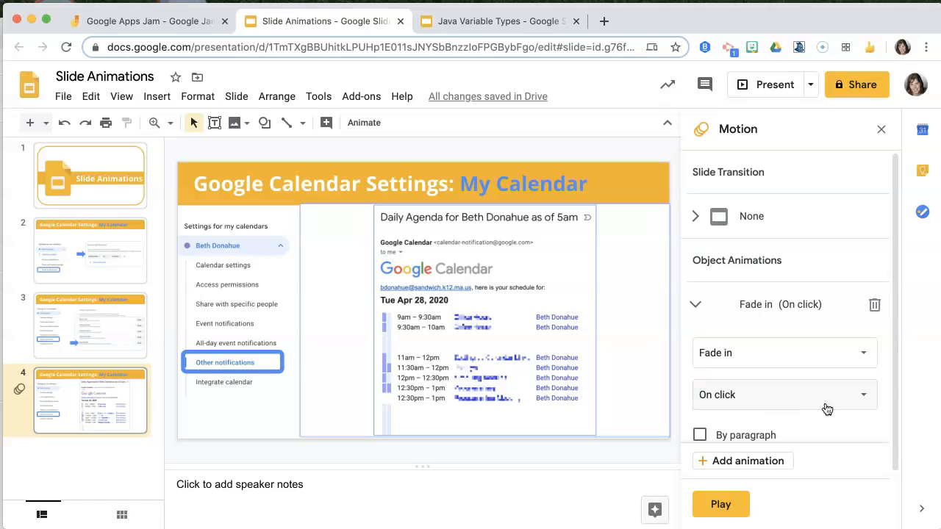
{"action": "left_click", "coordinate": [866, 356]}
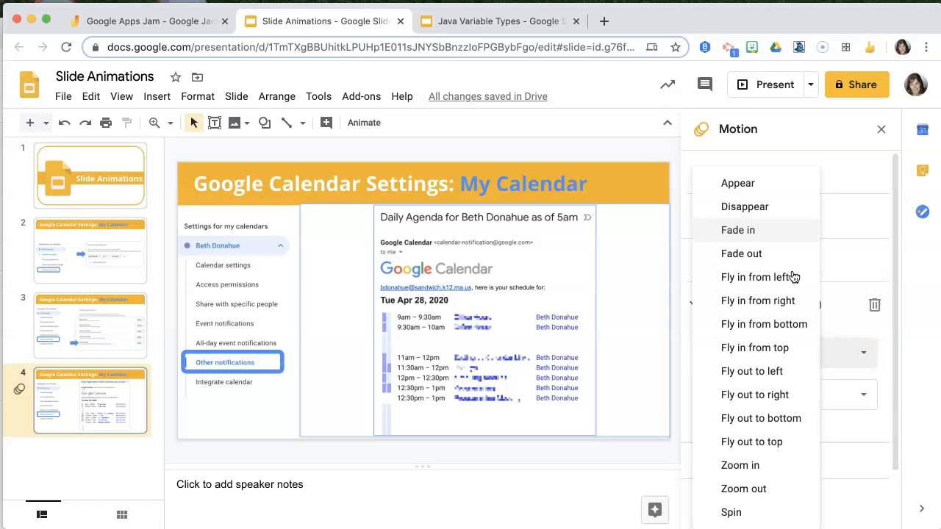
{"action": "left_click", "coordinate": [783, 194]}
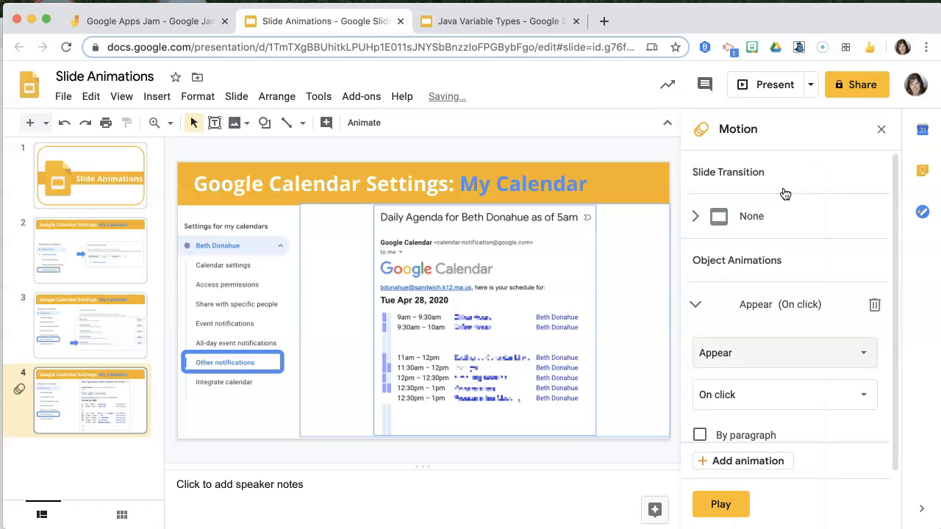
{"action": "scroll", "coordinate": [820, 347], "scroll_direction": "down", "scroll_amount": 1}
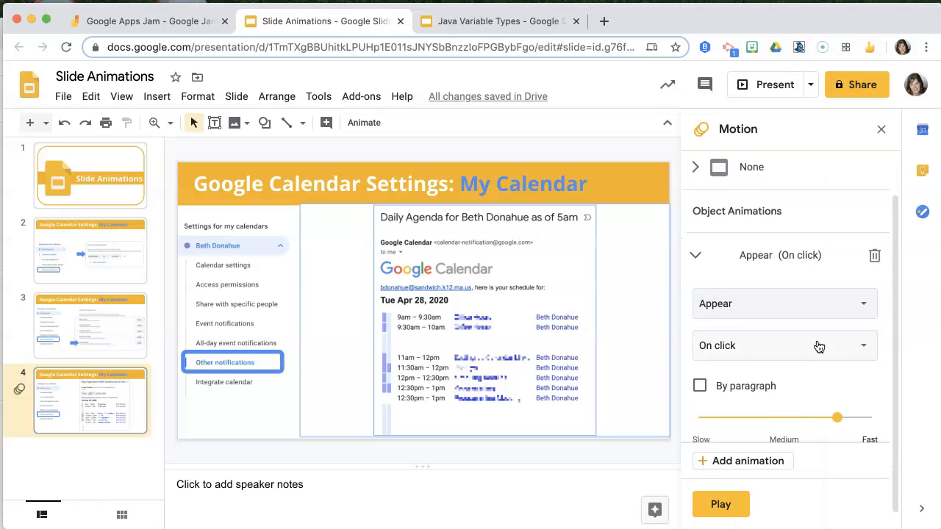
{"action": "left_click", "coordinate": [866, 348]}
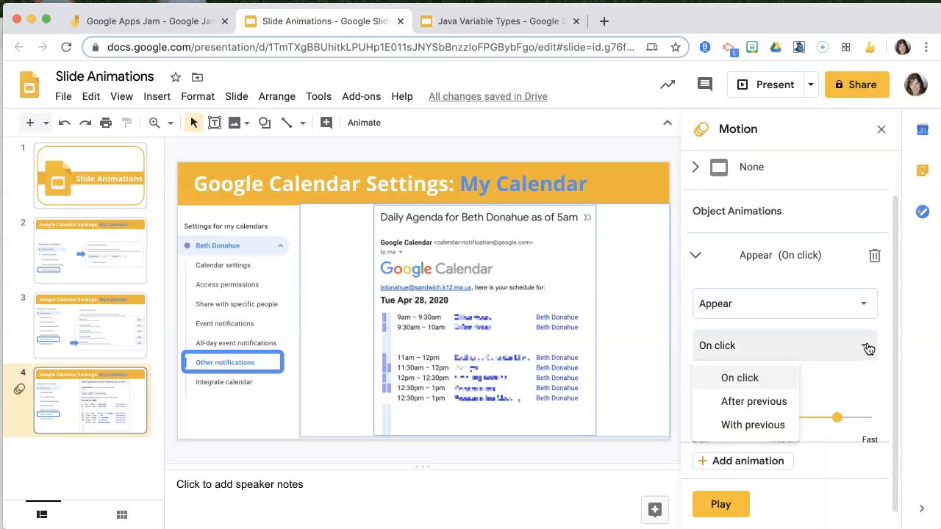
{"action": "left_click", "coordinate": [755, 403]}
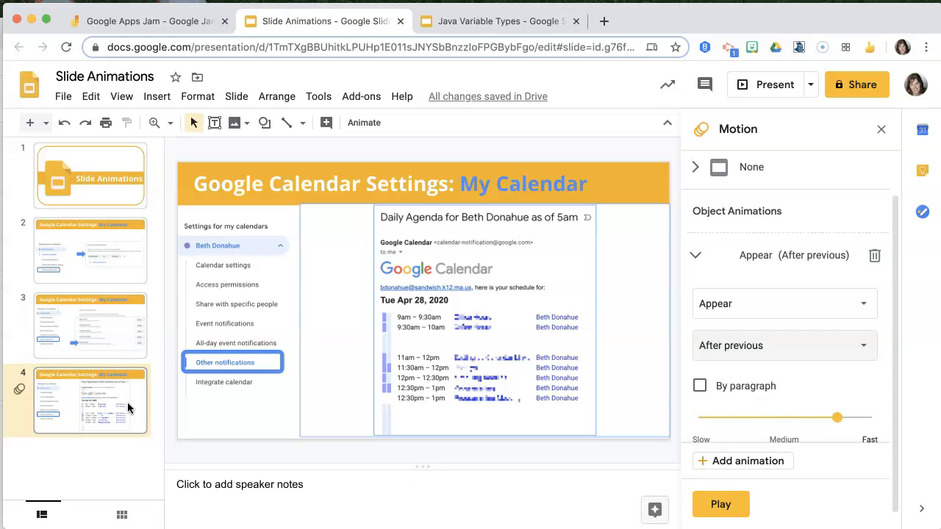
{"action": "scroll", "coordinate": [860, 386], "scroll_direction": "down", "scroll_amount": 1}
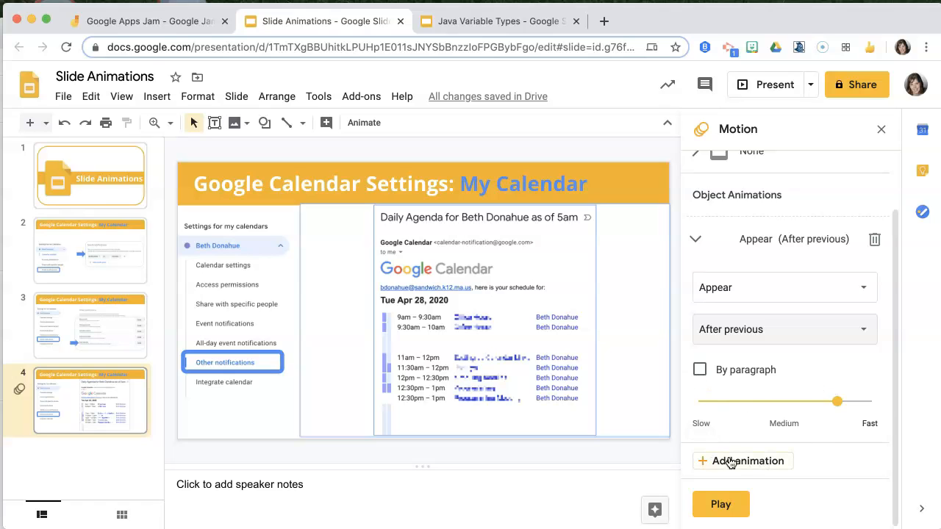
Step: Add an Appear animation that starts With previous to the daily agenda image on slide 4
{"action": "left_click", "coordinate": [553, 343]}
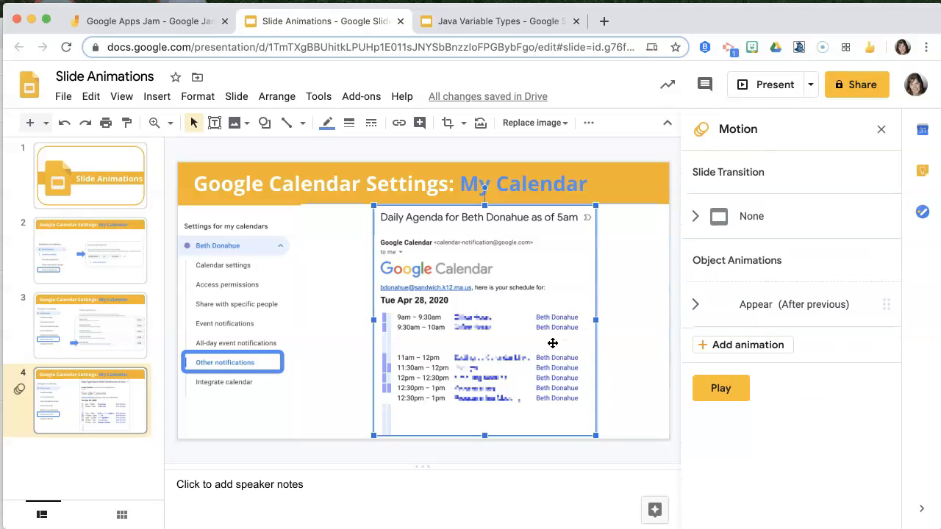
{"action": "left_click", "coordinate": [736, 351]}
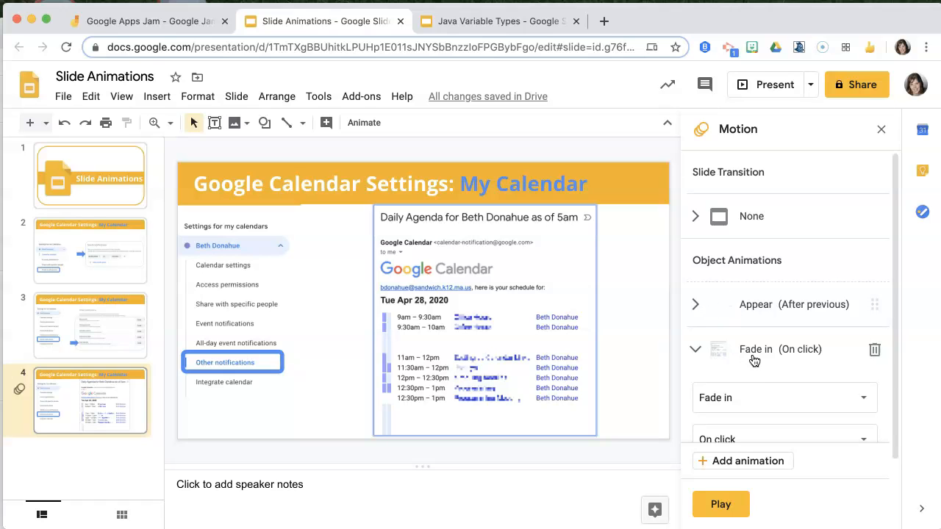
{"action": "left_click", "coordinate": [767, 399]}
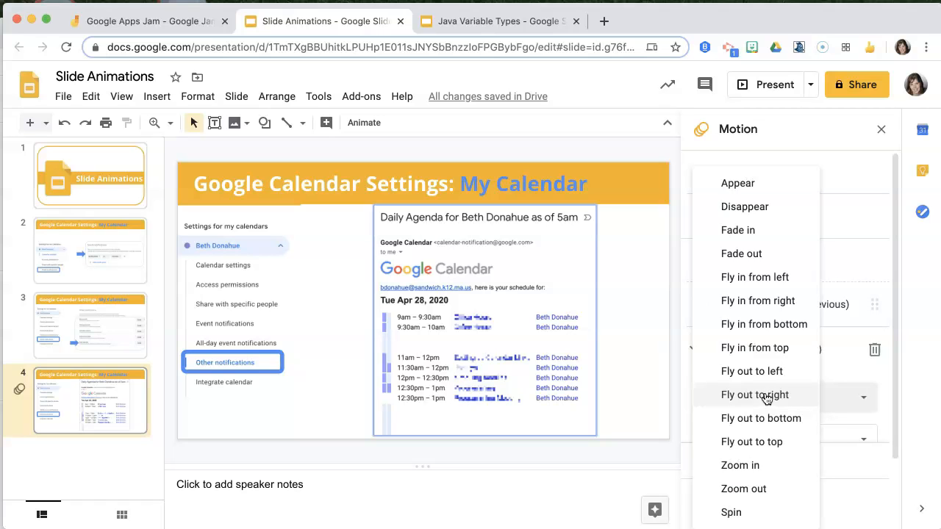
{"action": "left_click", "coordinate": [761, 187]}
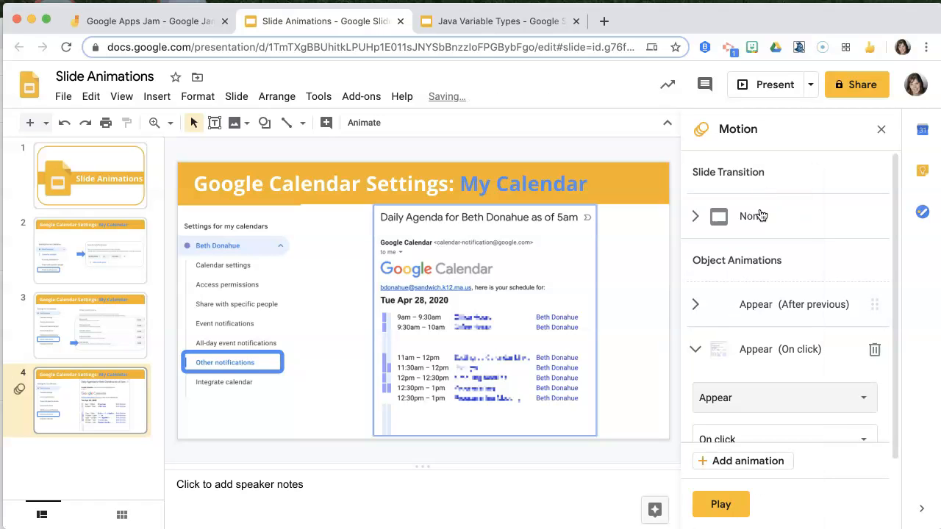
{"action": "scroll", "coordinate": [778, 385], "scroll_direction": "down", "scroll_amount": 2}
{"action": "left_click", "coordinate": [858, 368]}
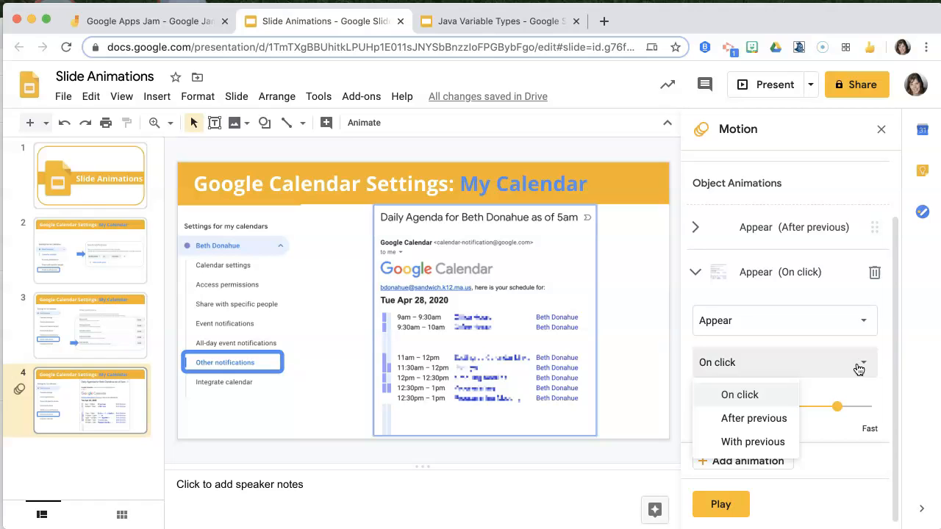
{"action": "left_click", "coordinate": [774, 441]}
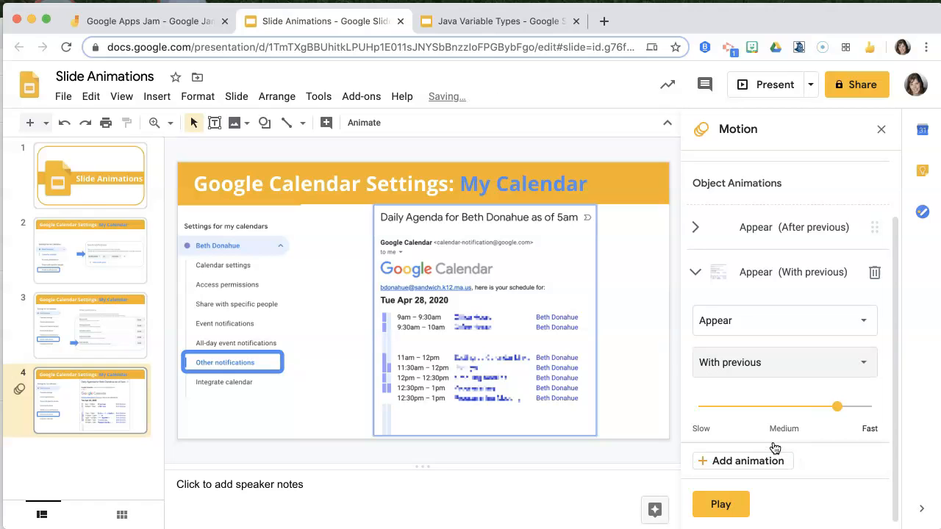
Step: Expand the After previous animation's settings and preview slide 4's animations twice, stopping each playback
{"action": "left_click", "coordinate": [797, 232]}
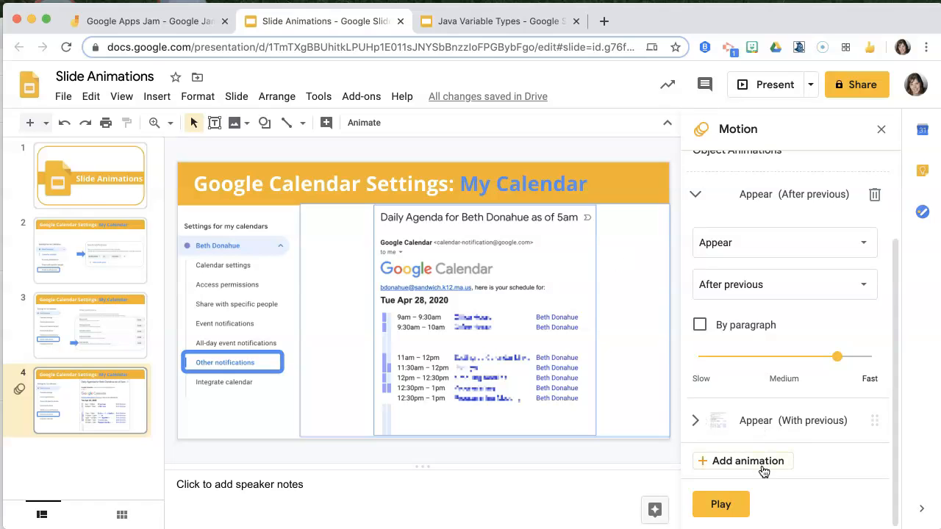
{"action": "left_click", "coordinate": [721, 505]}
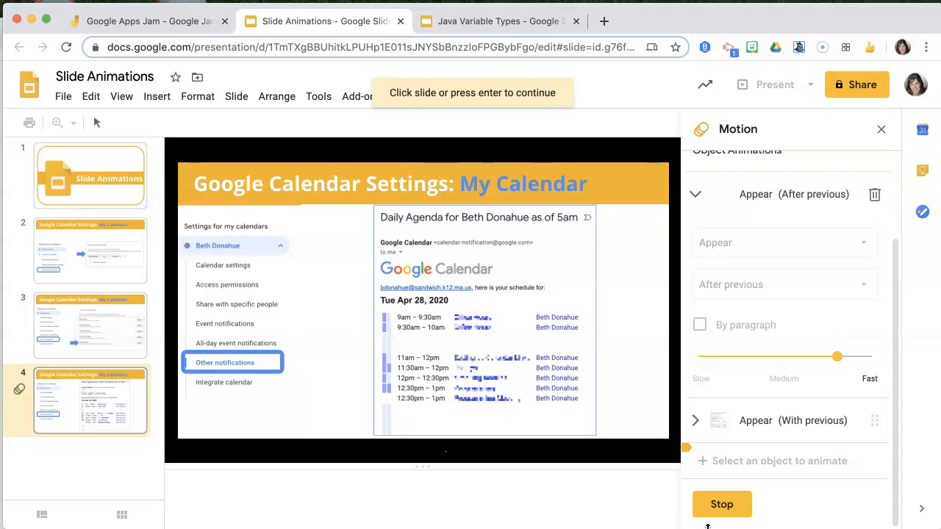
{"action": "left_click", "coordinate": [720, 514]}
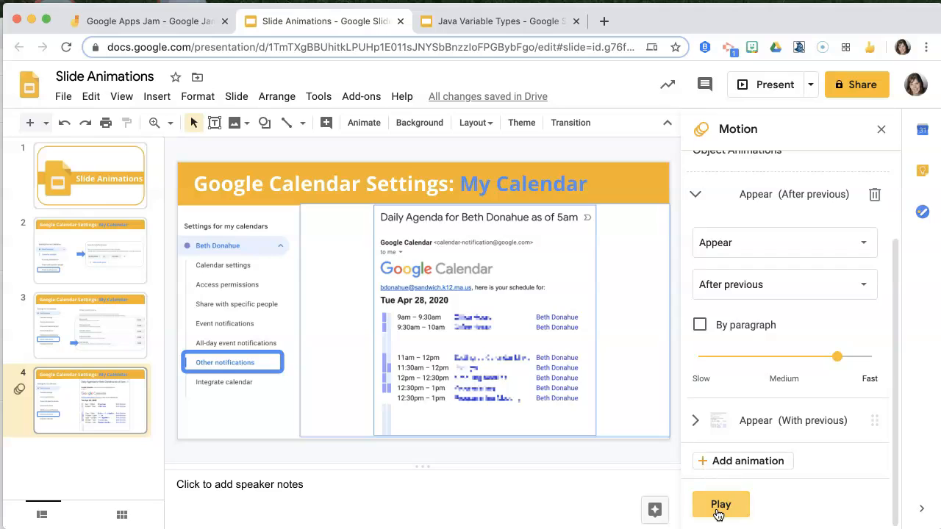
{"action": "left_click", "coordinate": [719, 514]}
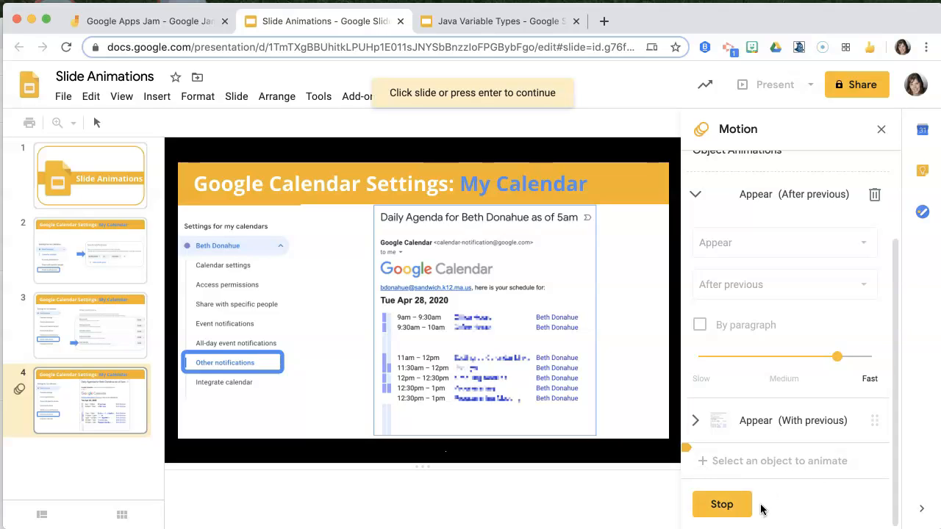
{"action": "left_click", "coordinate": [720, 504]}
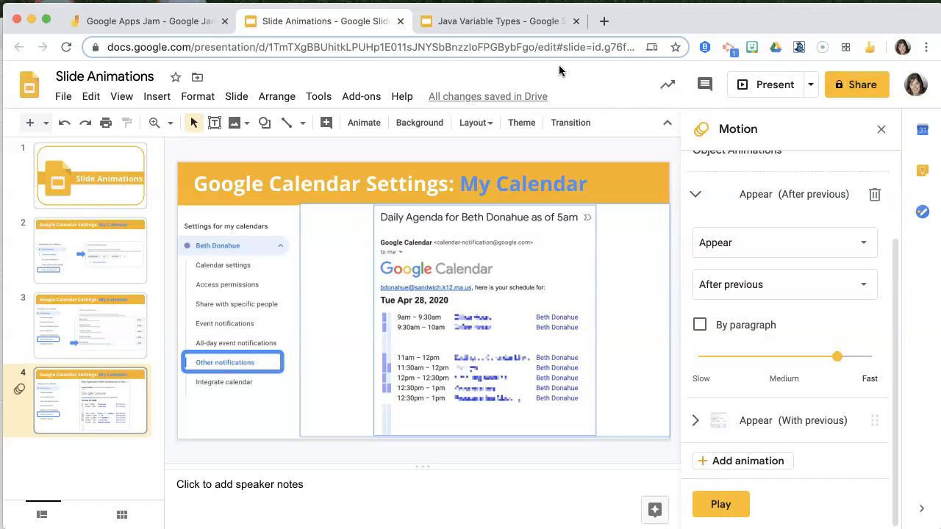
Step: Replace the presentation address's ending from "edit" onward with "preview" and load the page
{"action": "left_click", "coordinate": [542, 47]}
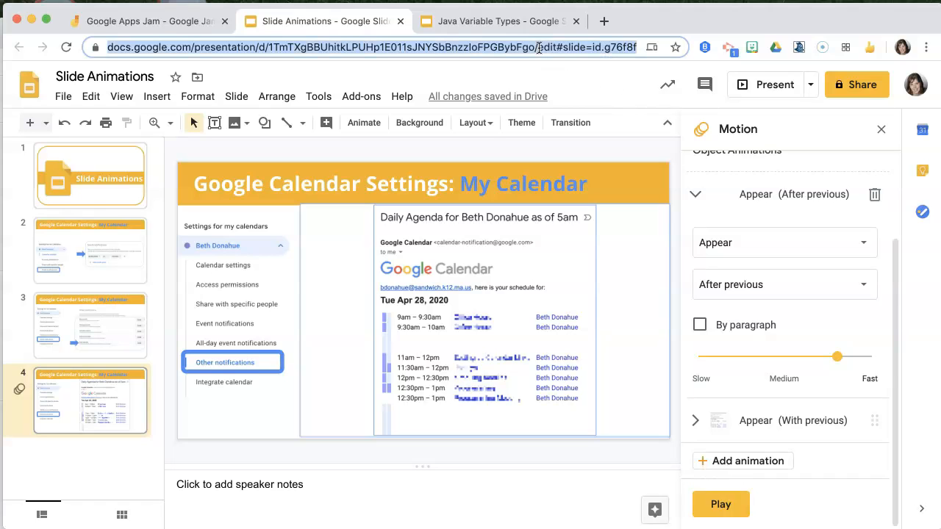
{"action": "left_click", "coordinate": [542, 46]}
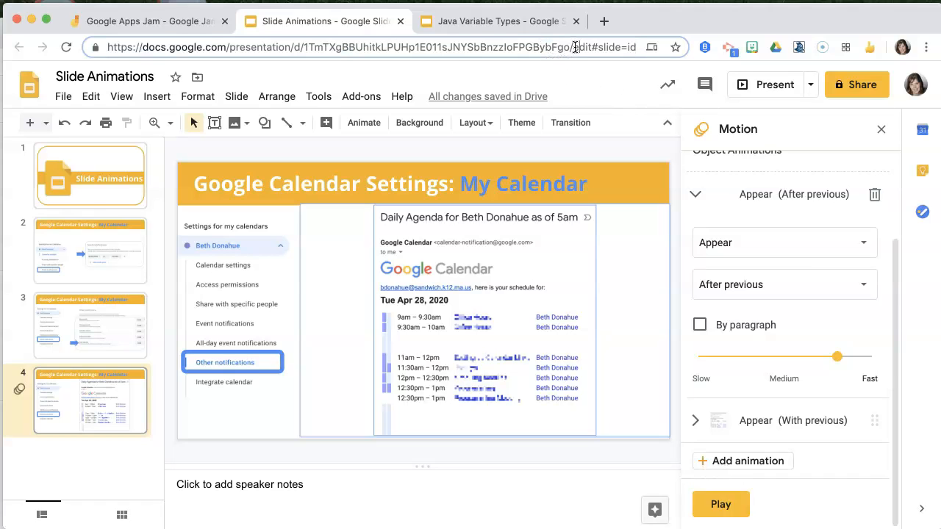
{"action": "left_click_drag", "start_coordinate": [574, 47], "coordinate": [651, 47]}
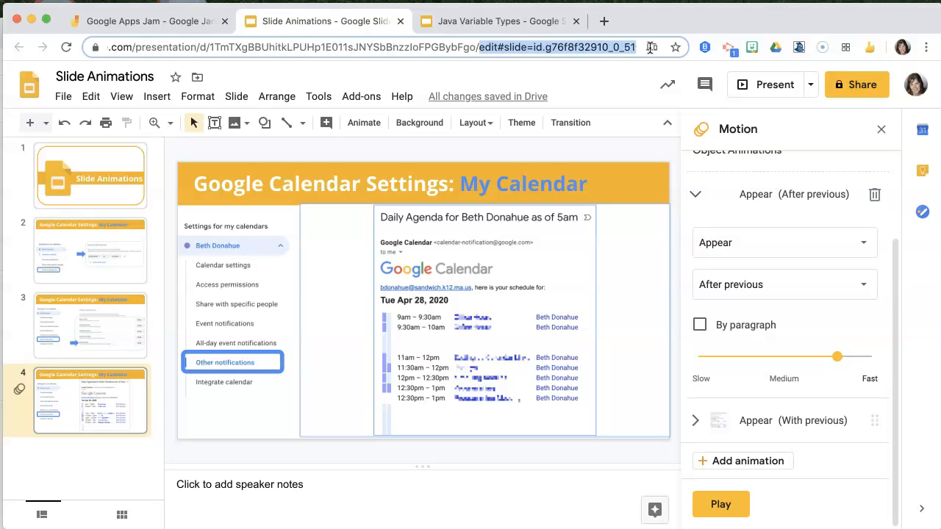
{"action": "type", "text": "pre"}
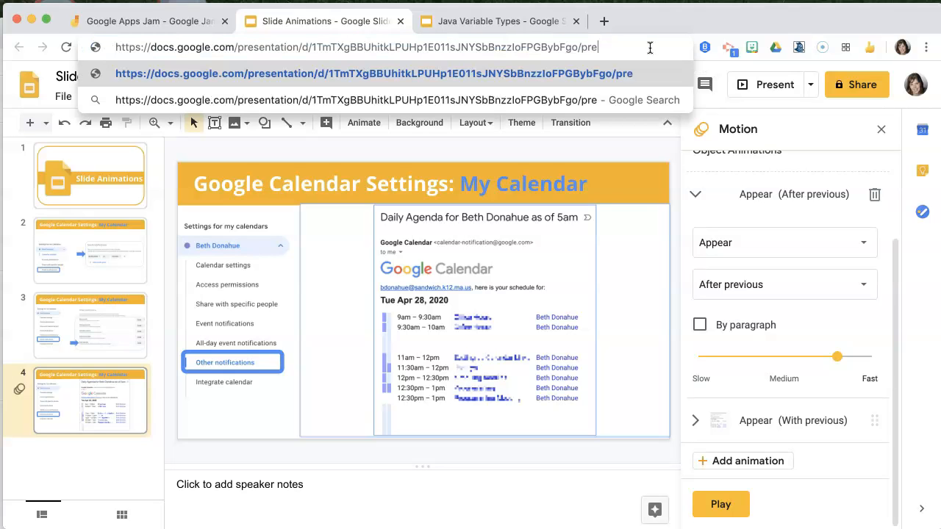
{"action": "type", "text": "view"}
{"action": "key", "text": "Return"}
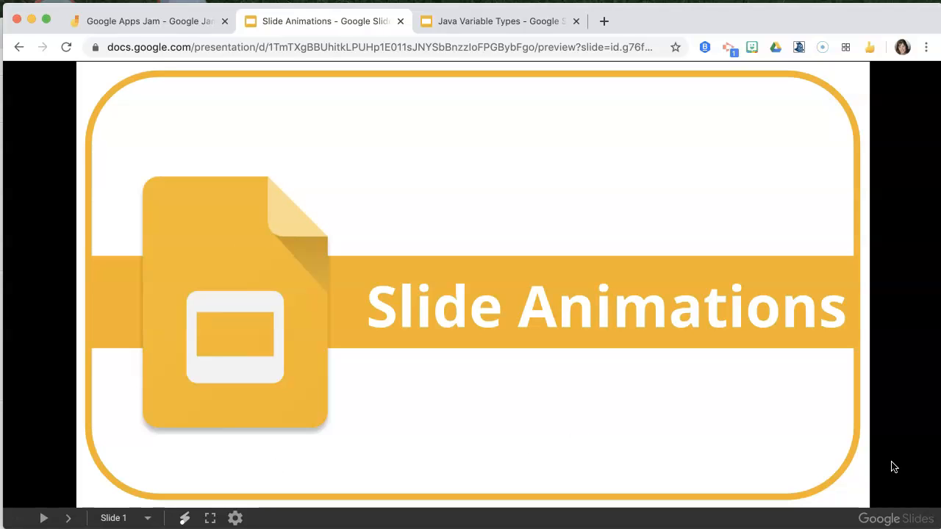
Step: Advance through the previewed presentation from the title slide to the daily agenda on slide 4
{"action": "key", "text": "Right"}
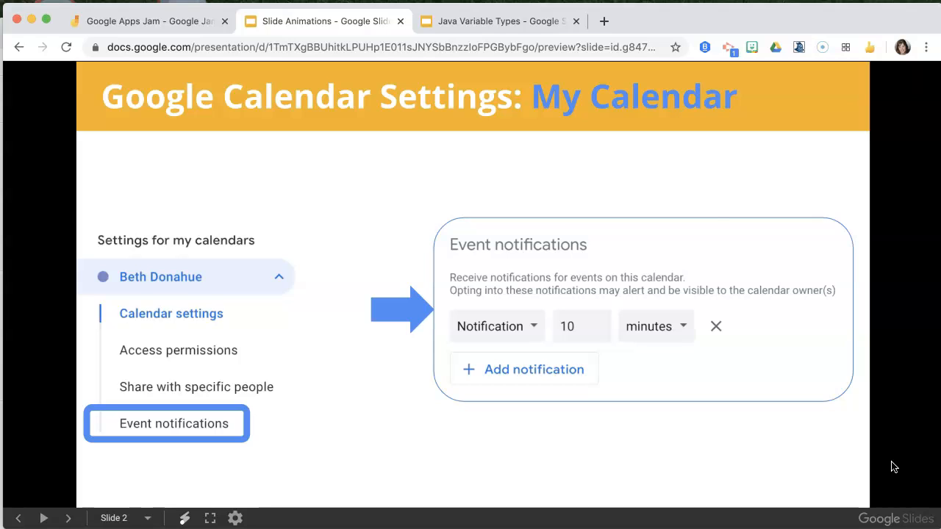
{"action": "key", "text": "Right"}
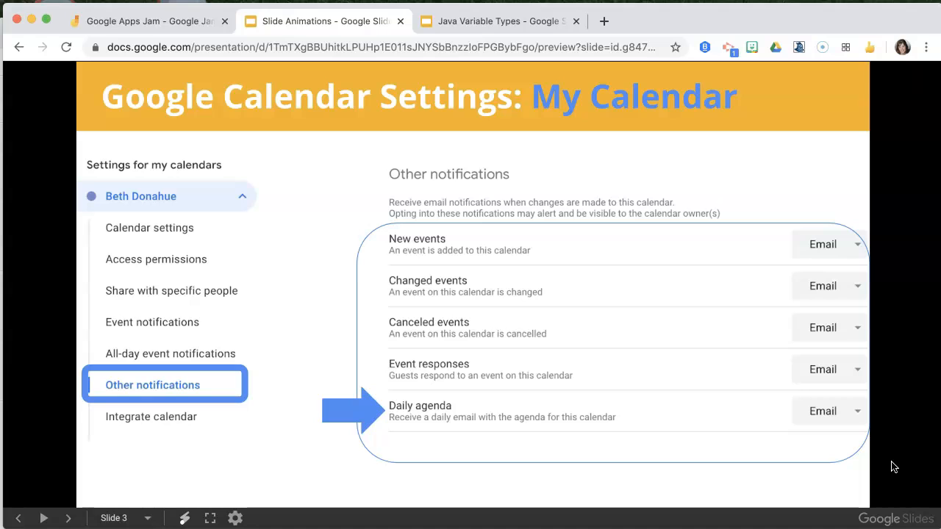
{"action": "key", "text": "Right"}
{"action": "key", "text": "Right"}
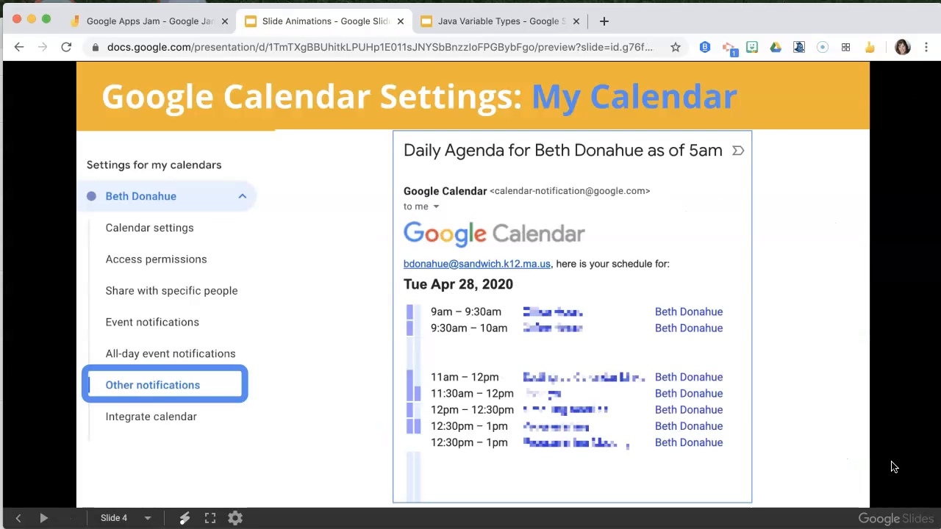